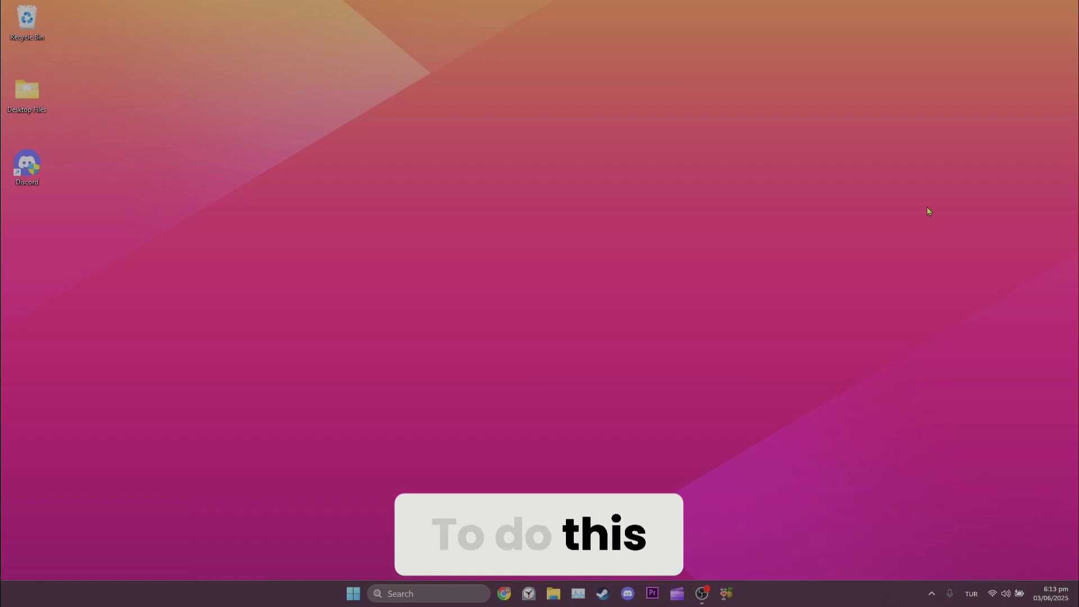
# Step: Open the Run dialog with %appdata% in its Open field, ready to submit
pyautogui.press('super+r')
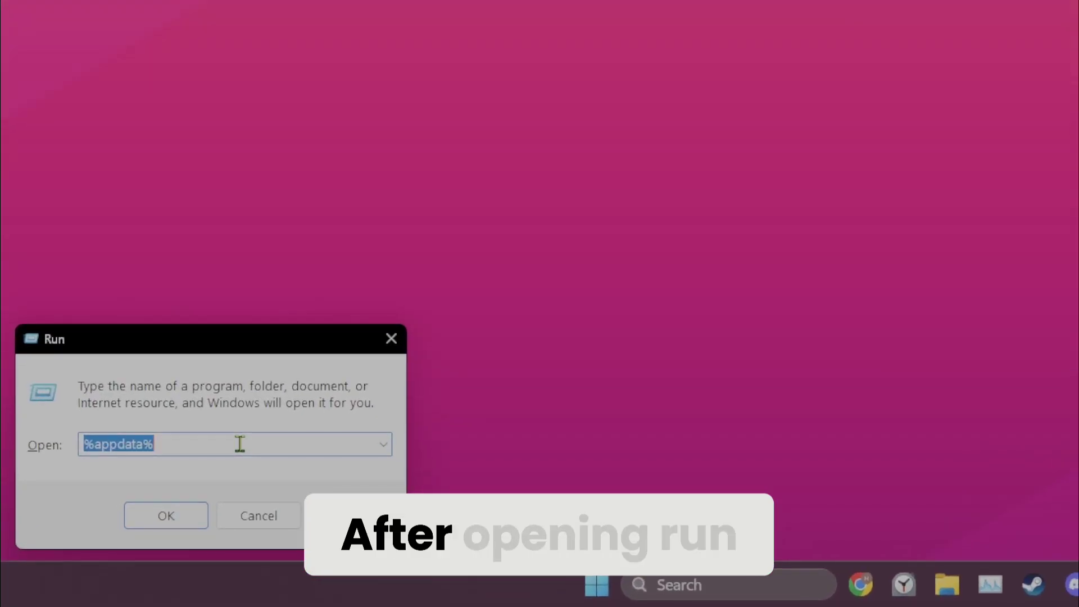
pyautogui.click(240, 444)
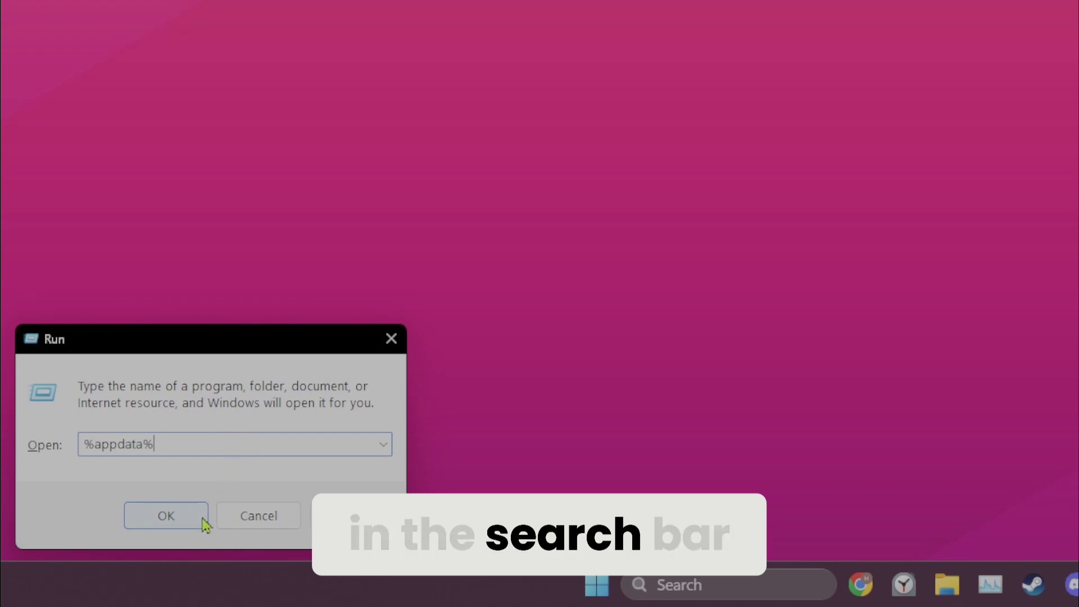
# Step: Open Roaming AppData in a maximized Explorer window and delete the discord folder
pyautogui.click(165, 515)
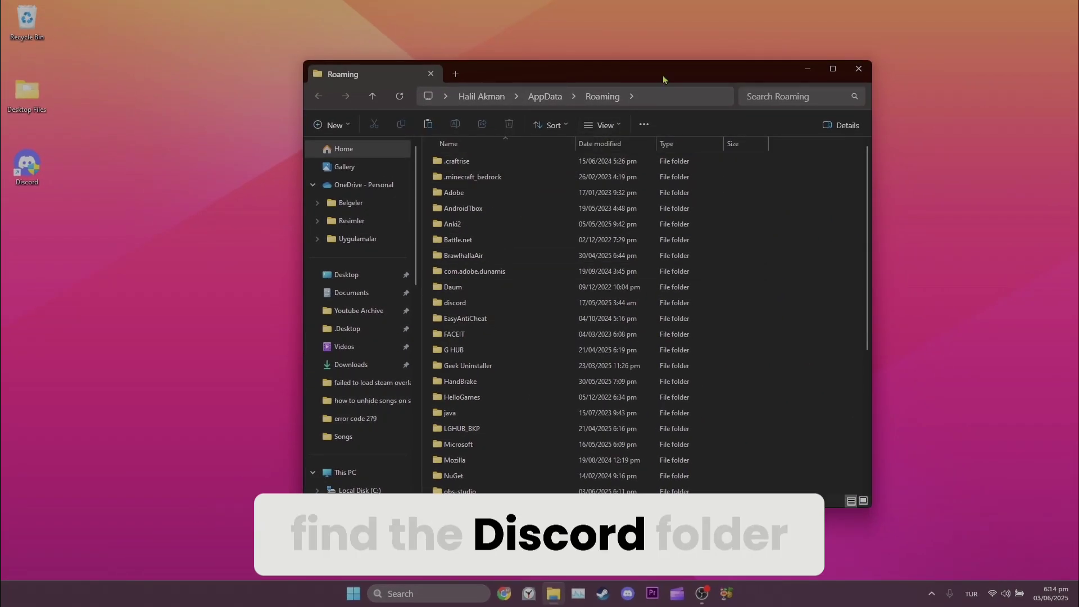
pyautogui.doubleClick(663, 75)
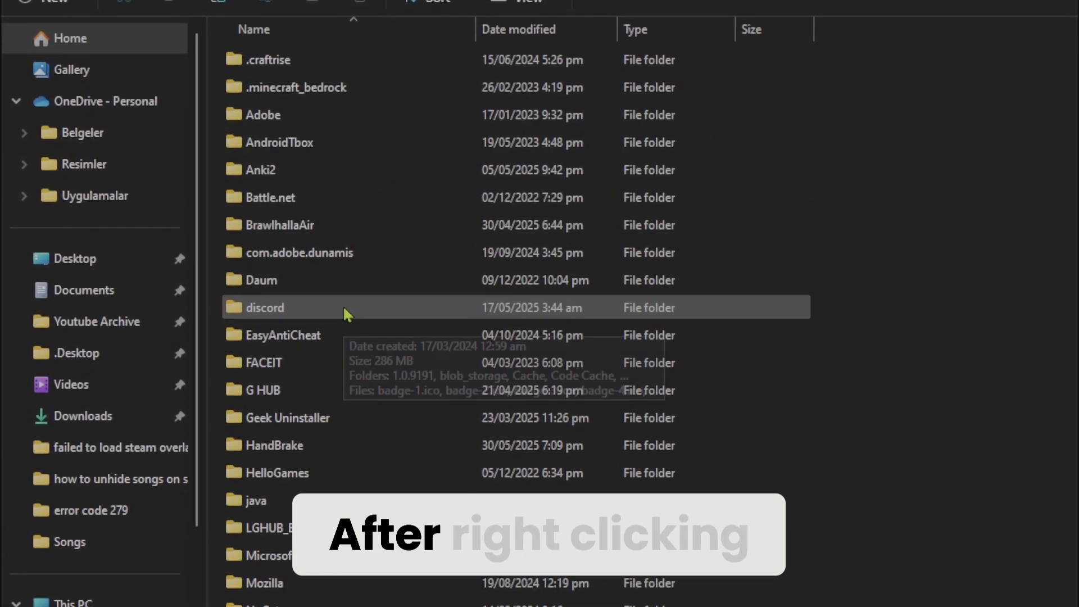
pyautogui.rightClick(197, 238)
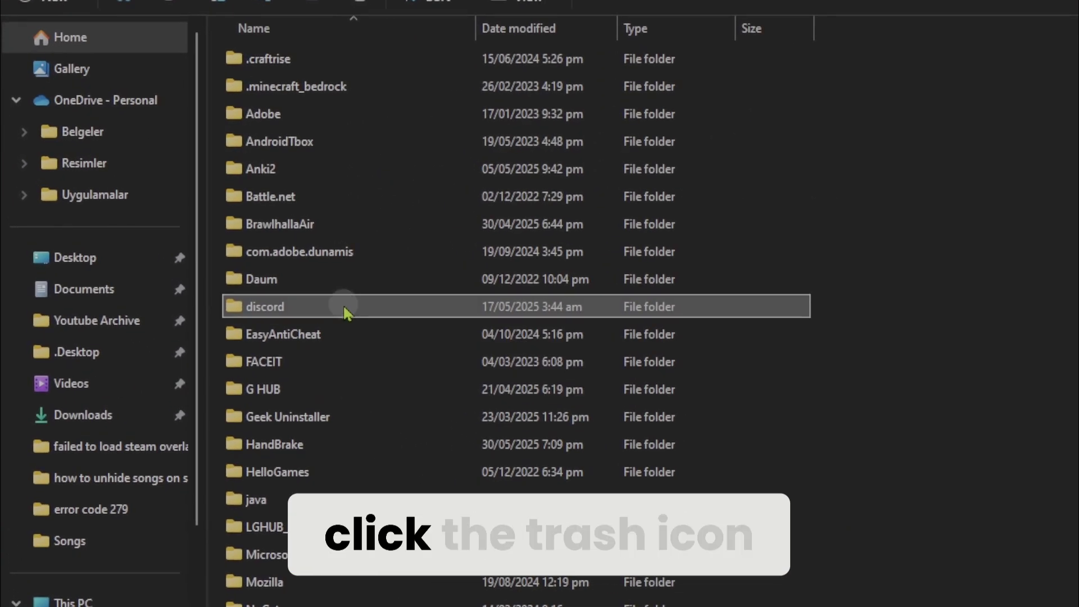
pyautogui.rightClick(346, 313)
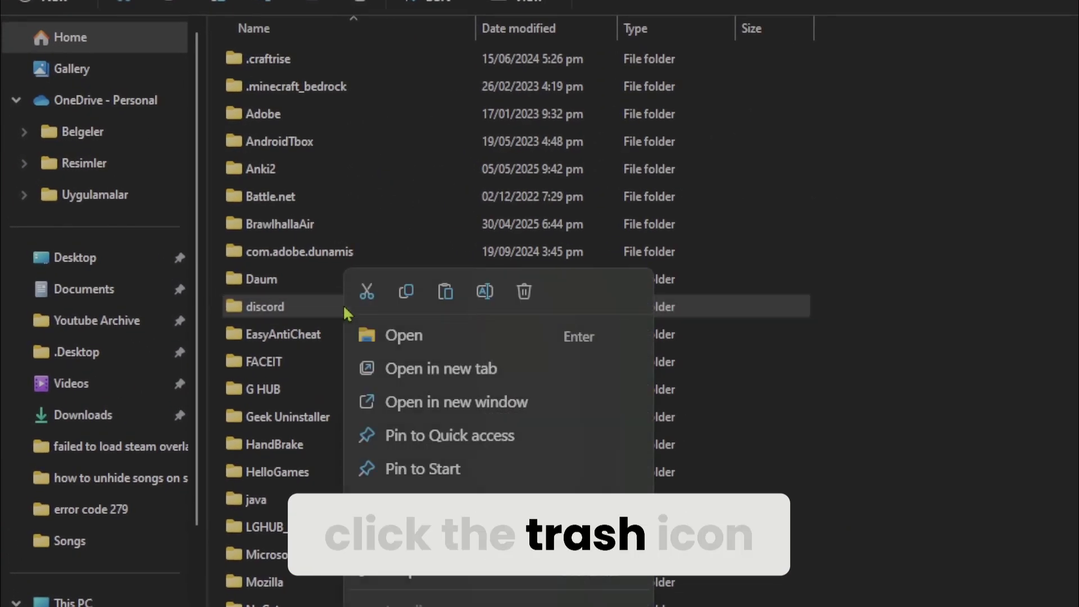
pyautogui.click(525, 300)
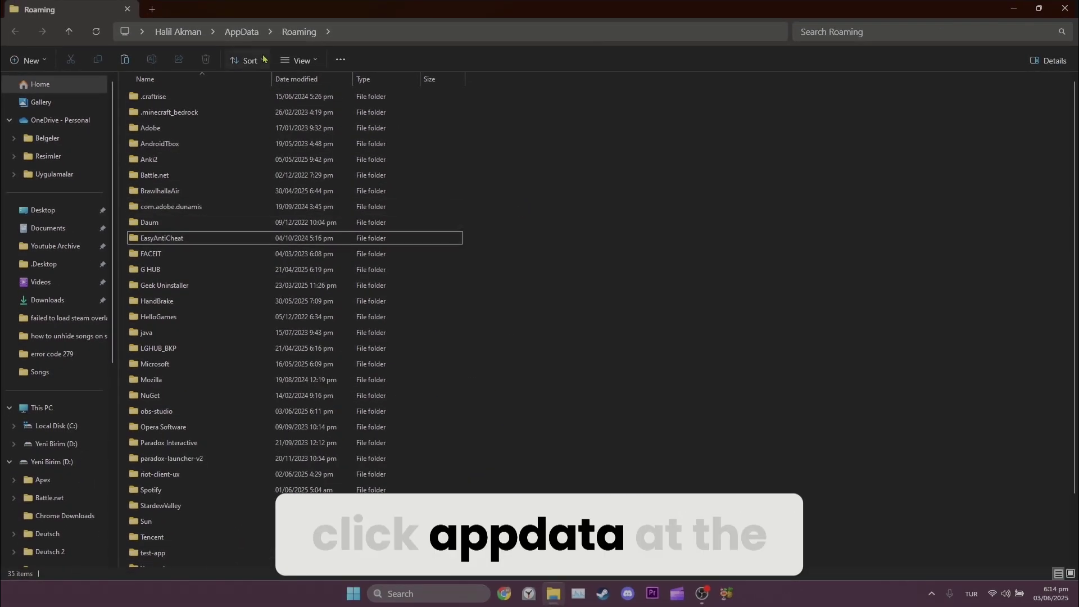
# Step: Go up to AppData, then into Local and on into its Temp folder
pyautogui.click(242, 31)
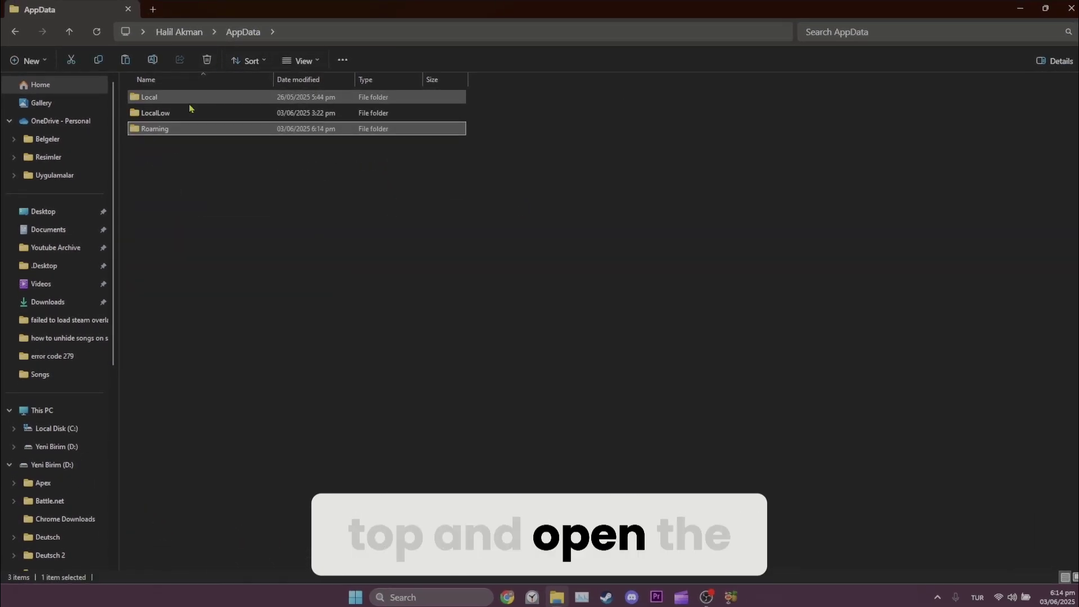
pyautogui.doubleClick(149, 96)
pyautogui.scroll(-15, 332, 187)
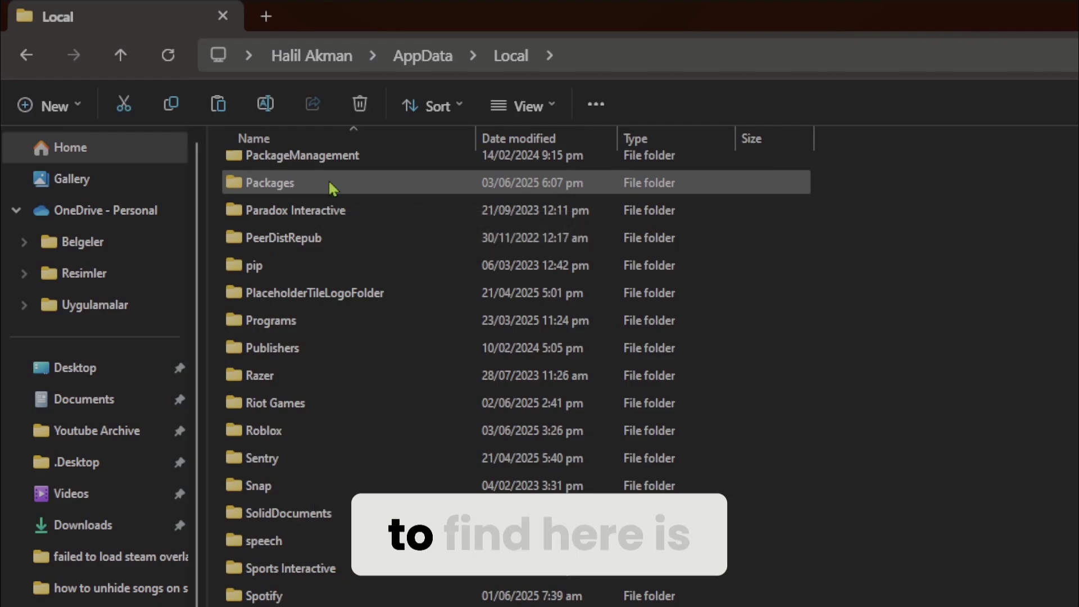
pyautogui.scroll(-5, 327, 253)
pyautogui.scroll(-3, 328, 320)
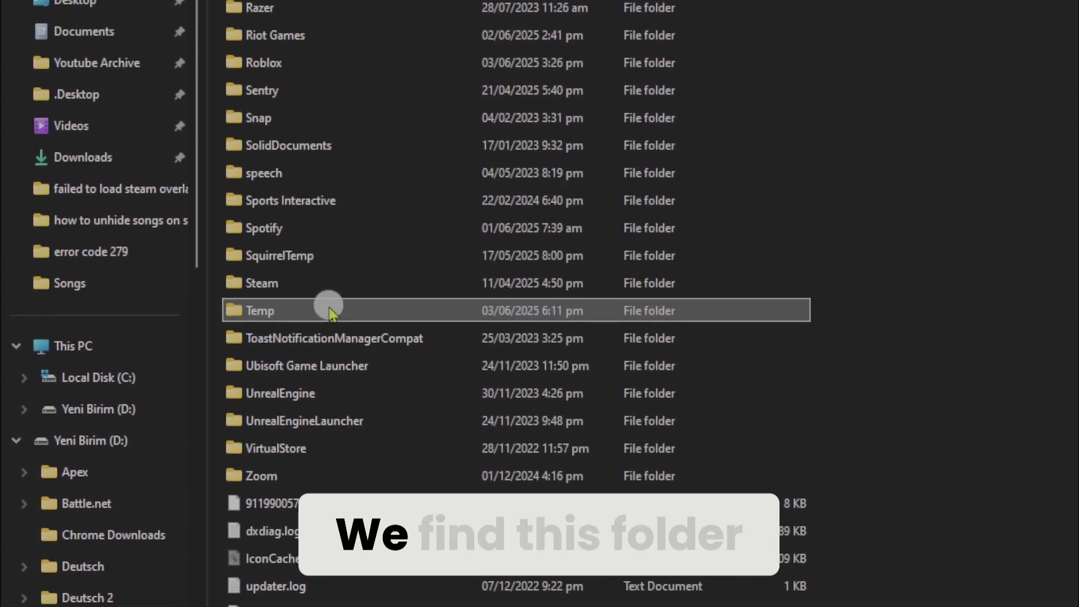
pyautogui.doubleClick(328, 312)
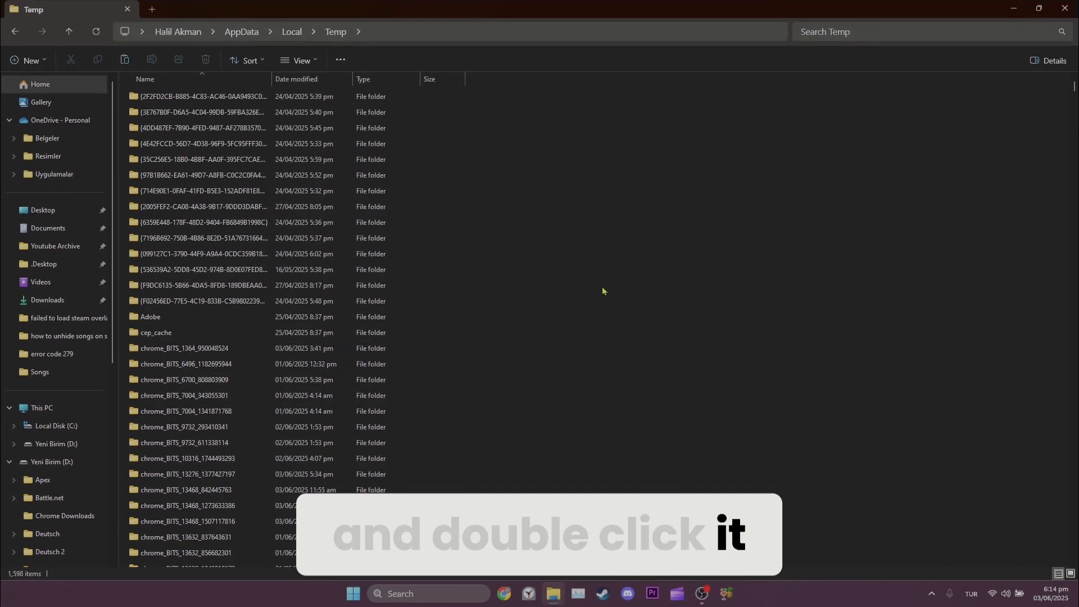
# Step: Delete all items in Temp, skipping every file that is still in use
pyautogui.hotkey('ctrl', 'a')
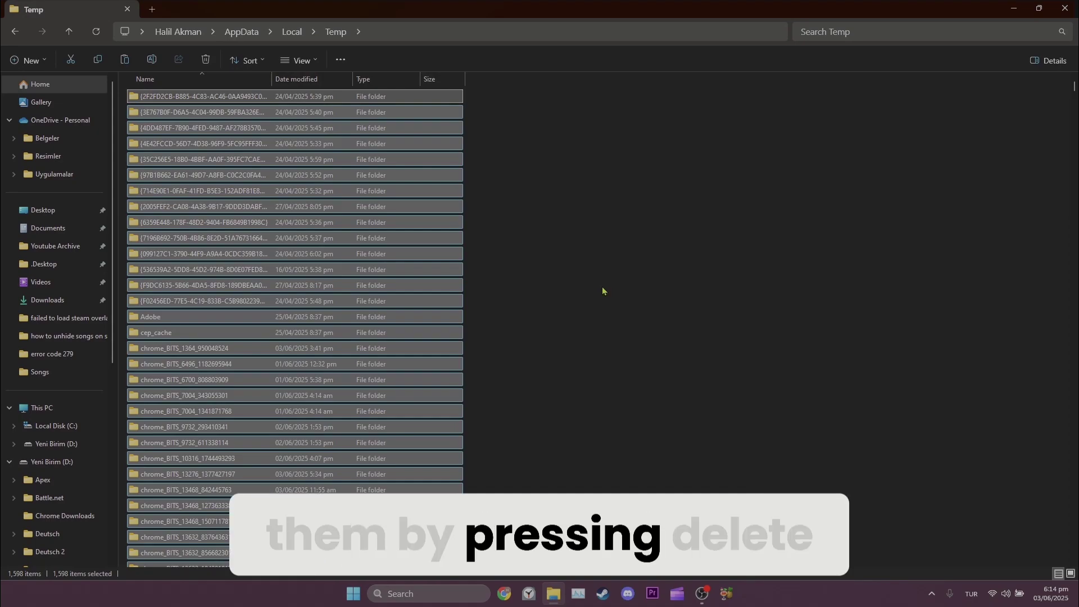
pyautogui.press('Delete')
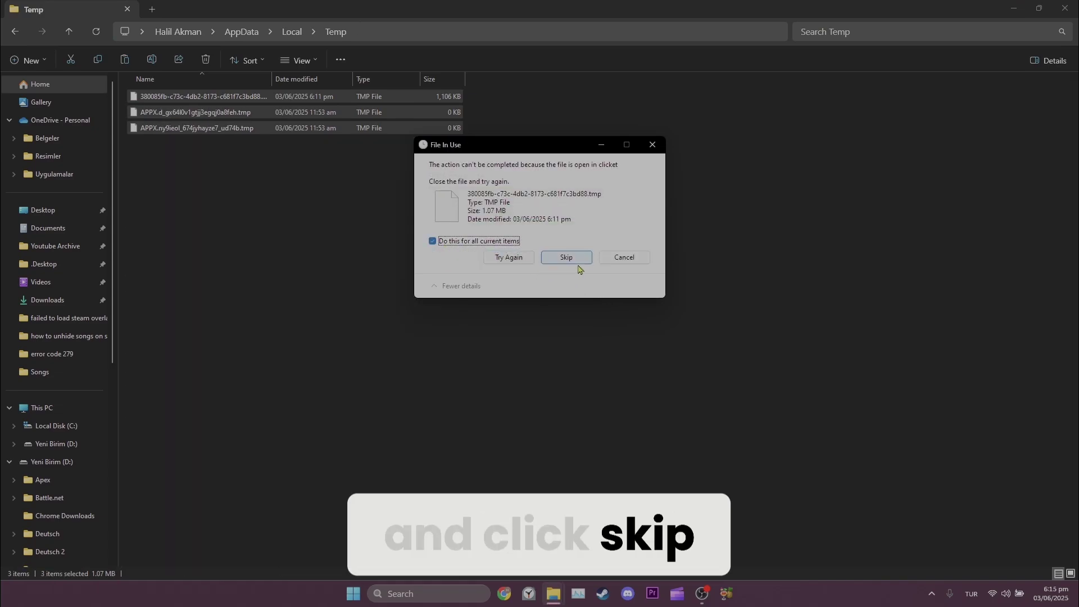
pyautogui.click(568, 258)
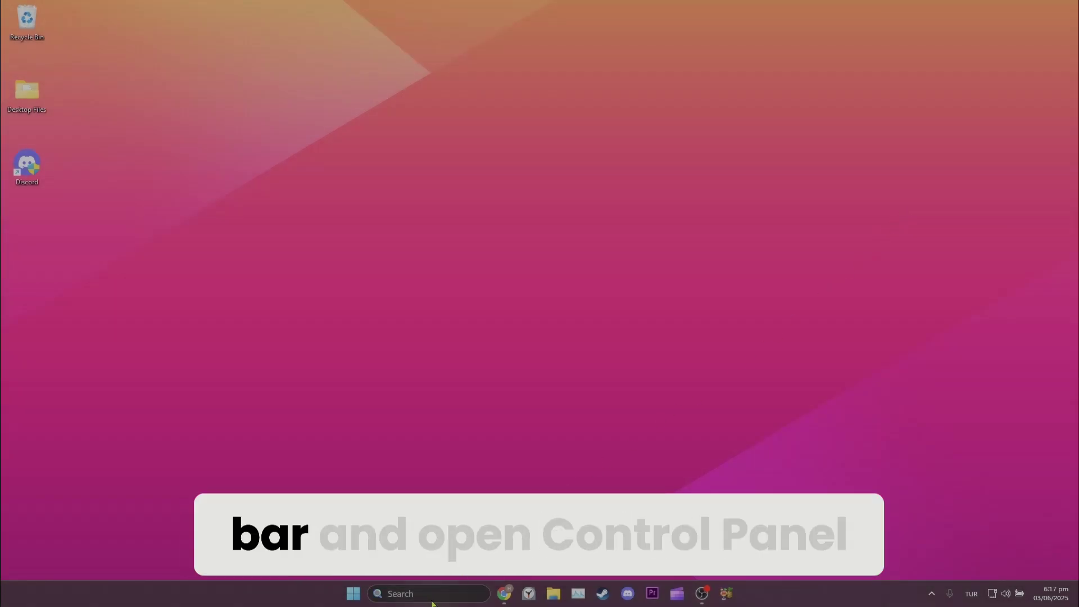
# Step: Find Control Panel via search and uninstall Discord from Programs and Features
pyautogui.click(378, 593)
pyautogui.write('control panel')
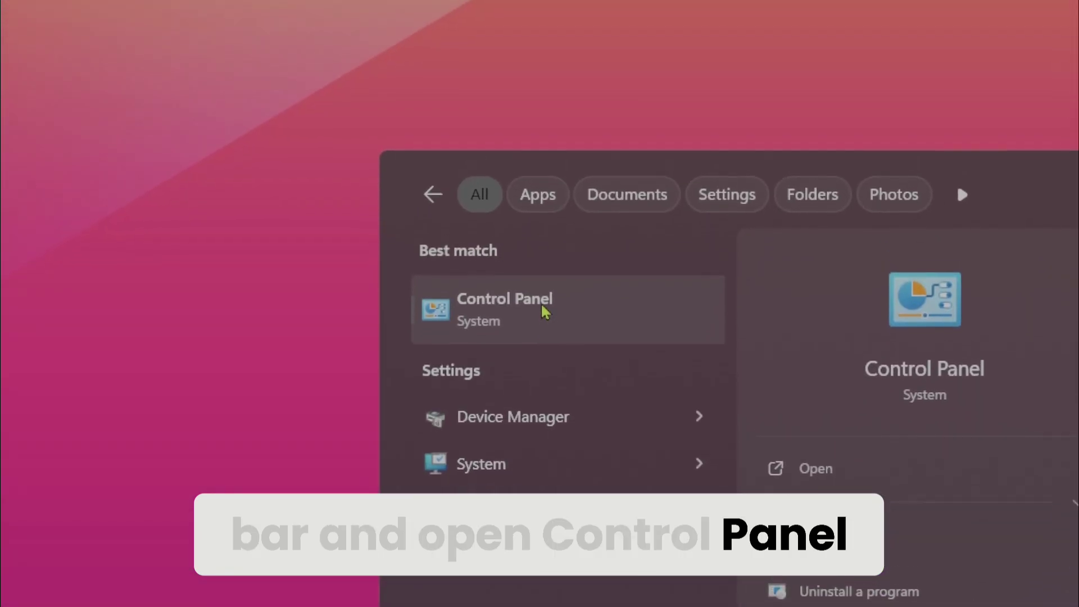
pyautogui.click(553, 303)
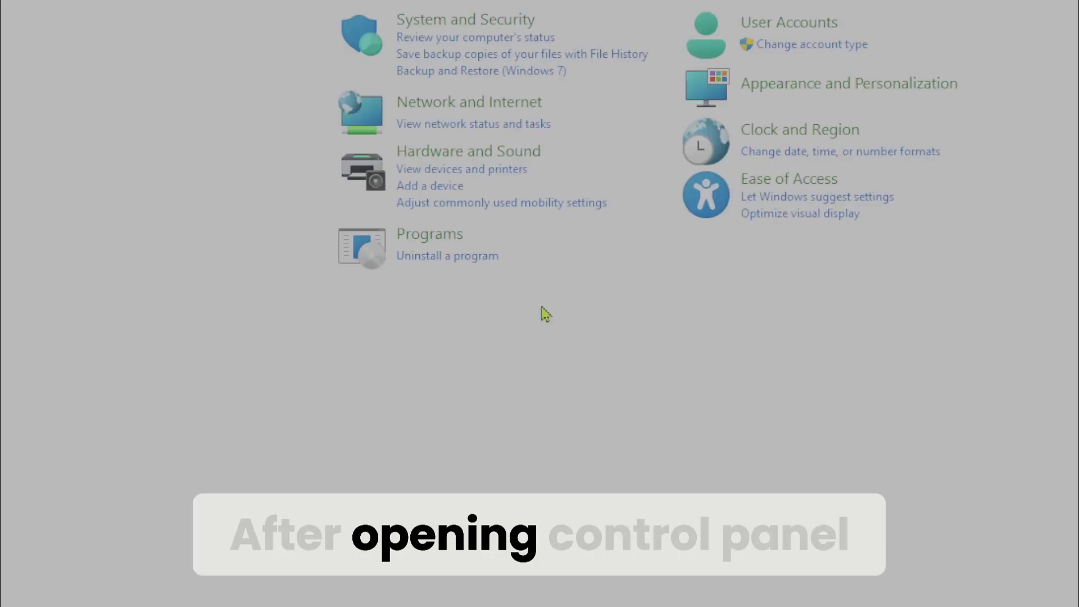
pyautogui.click(544, 314)
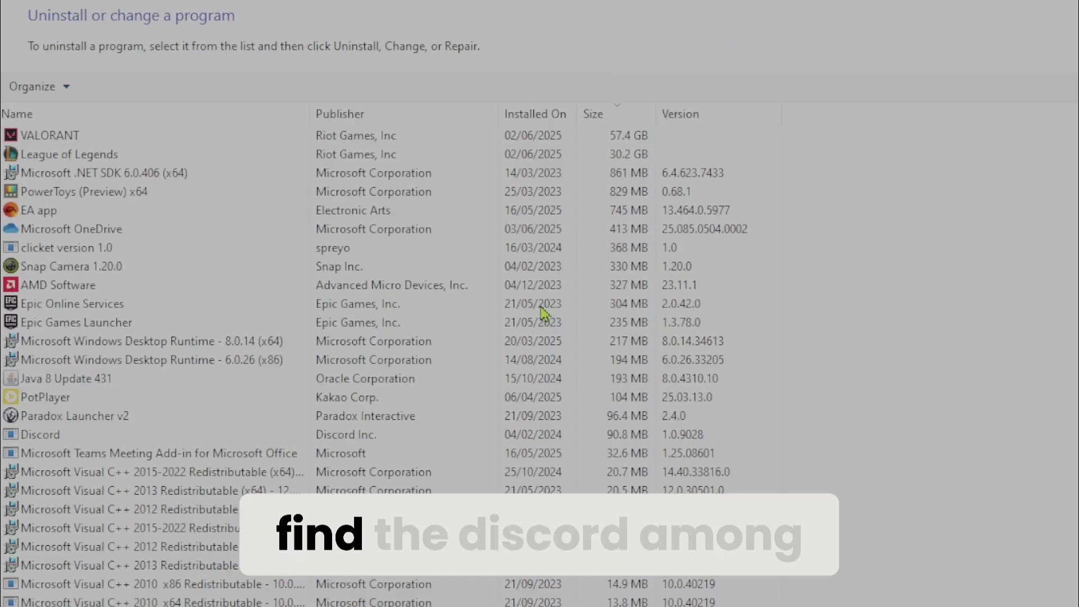
pyautogui.click(411, 314)
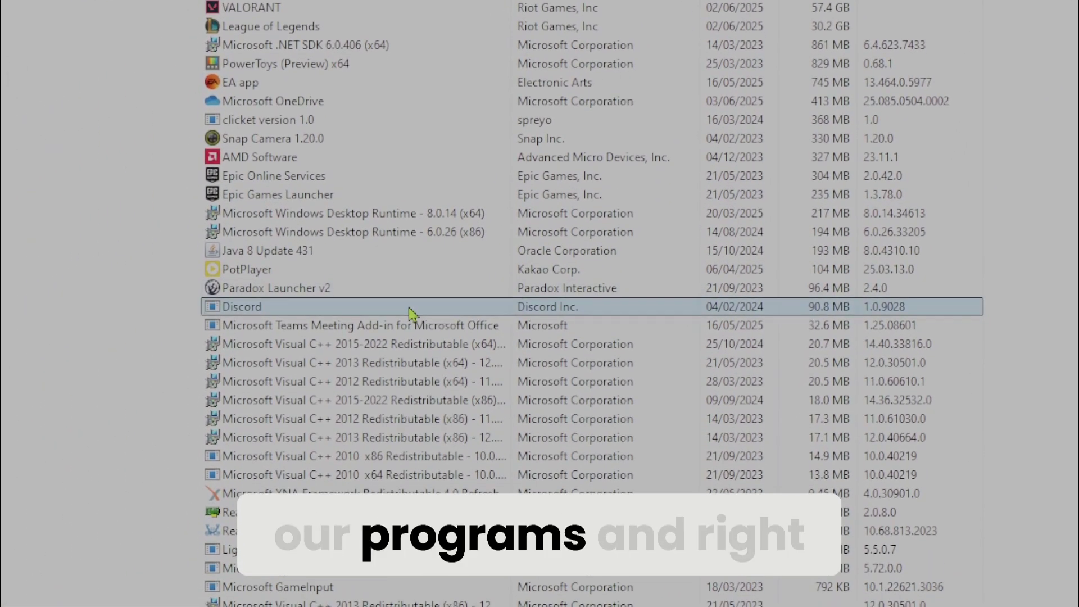
pyautogui.rightClick(412, 310)
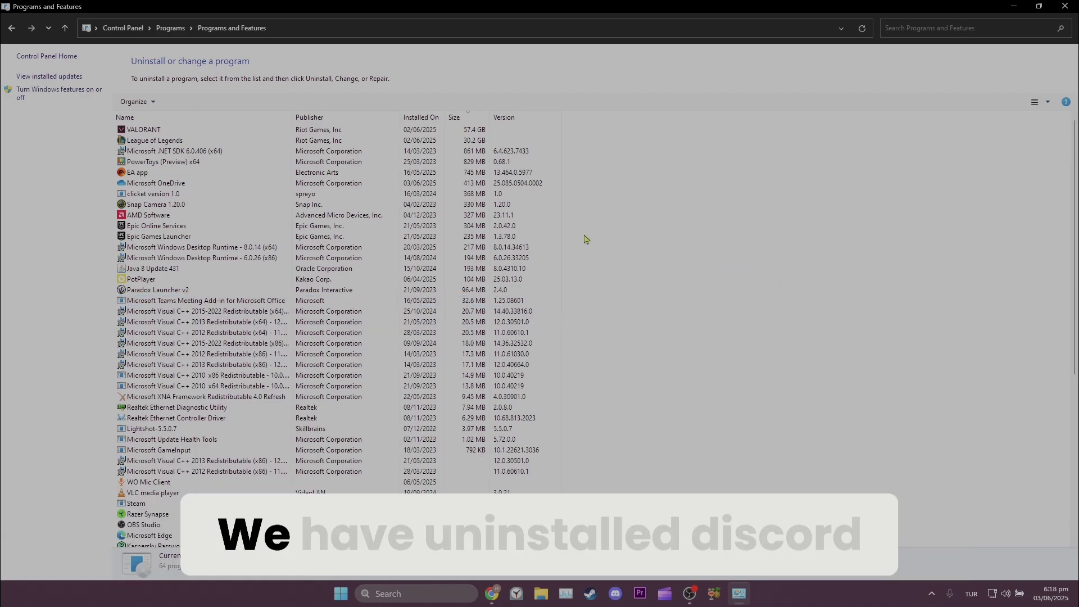
# Step: Close Programs and Features, download DiscordSetup.exe for Windows in Chrome, then close Chrome
pyautogui.click(1065, 6)
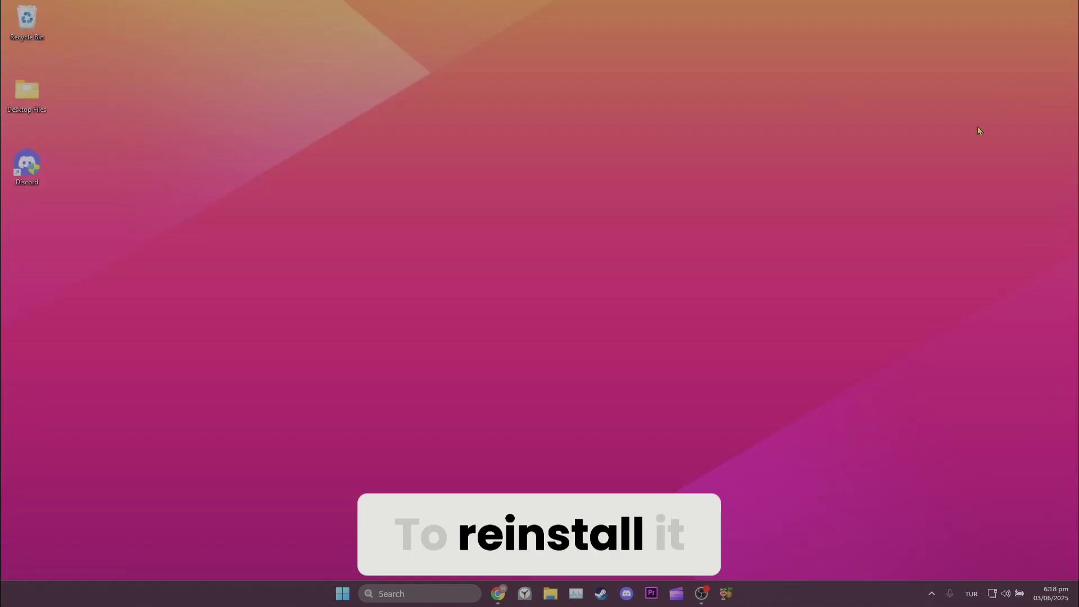
pyautogui.click(505, 594)
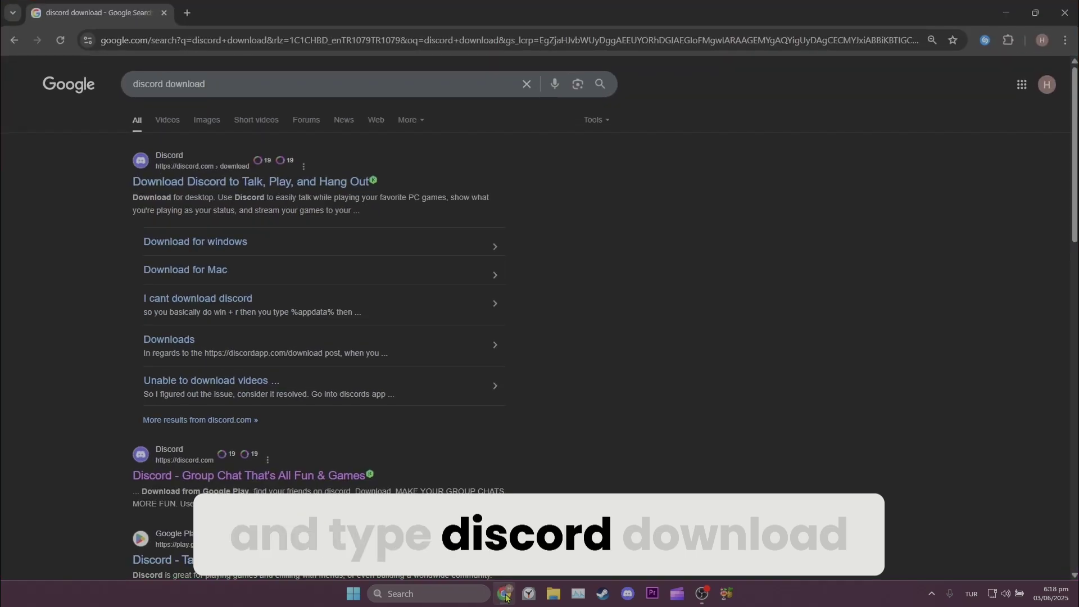
pyautogui.click(207, 245)
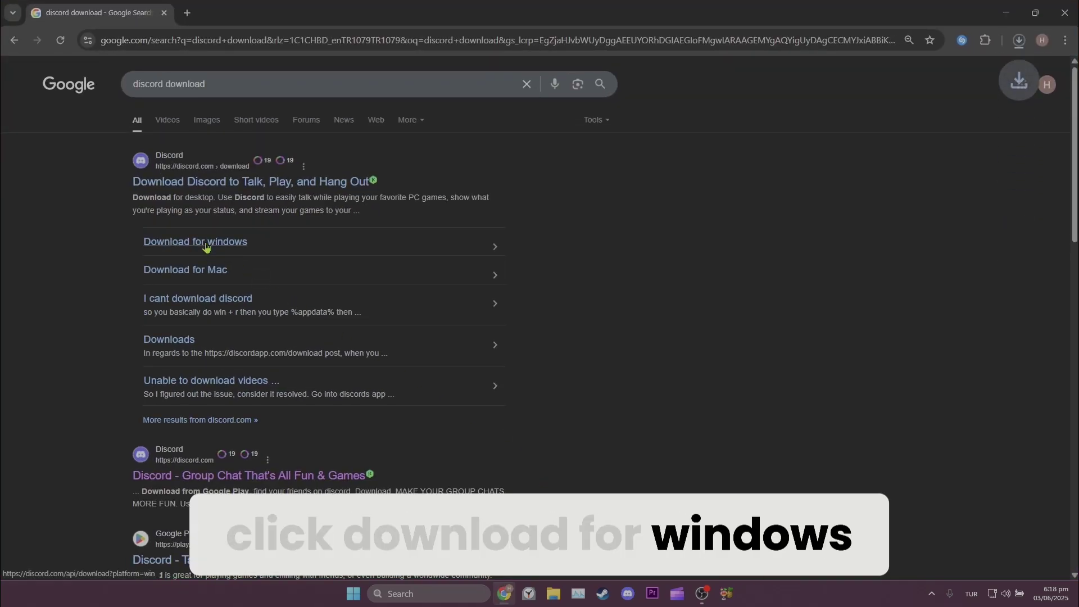
pyautogui.click(1065, 12)
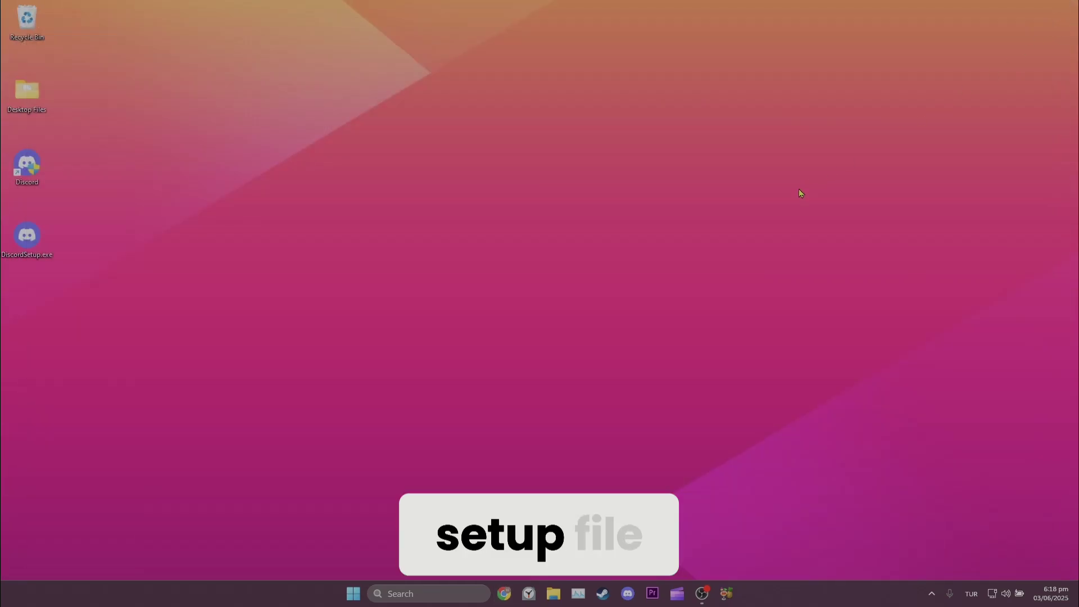
# Step: Move DiscordSetup.exe to the middle of the desktop for reinstalling Discord
pyautogui.moveTo(27, 238); pyautogui.dragTo(423, 248)
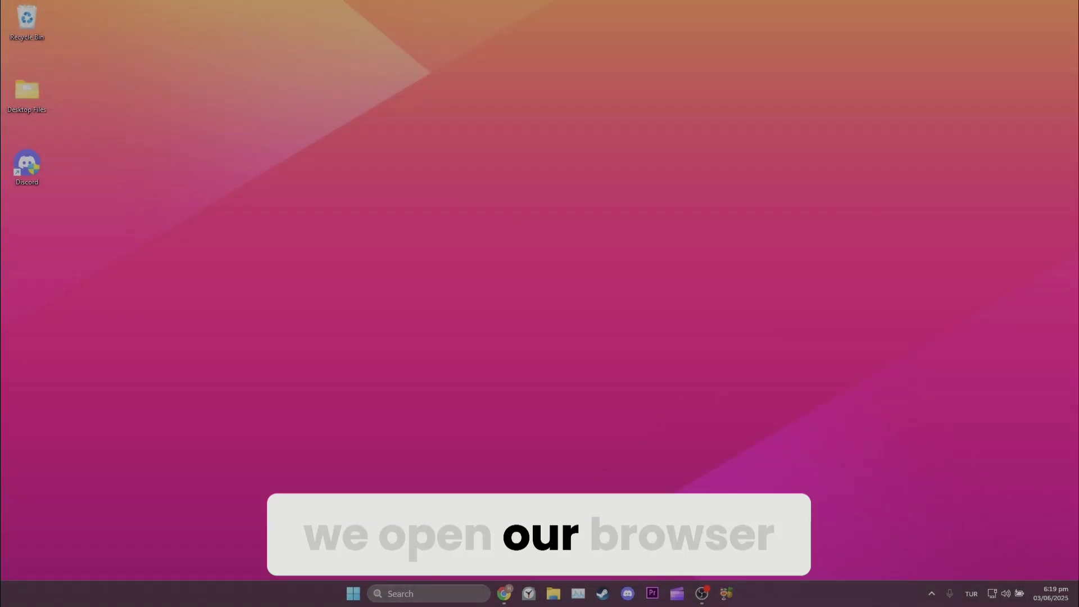
# Step: From the 'betterdiscord' search results, open betterdiscord.app and download BetterDiscord v1.12.5
pyautogui.click(504, 593)
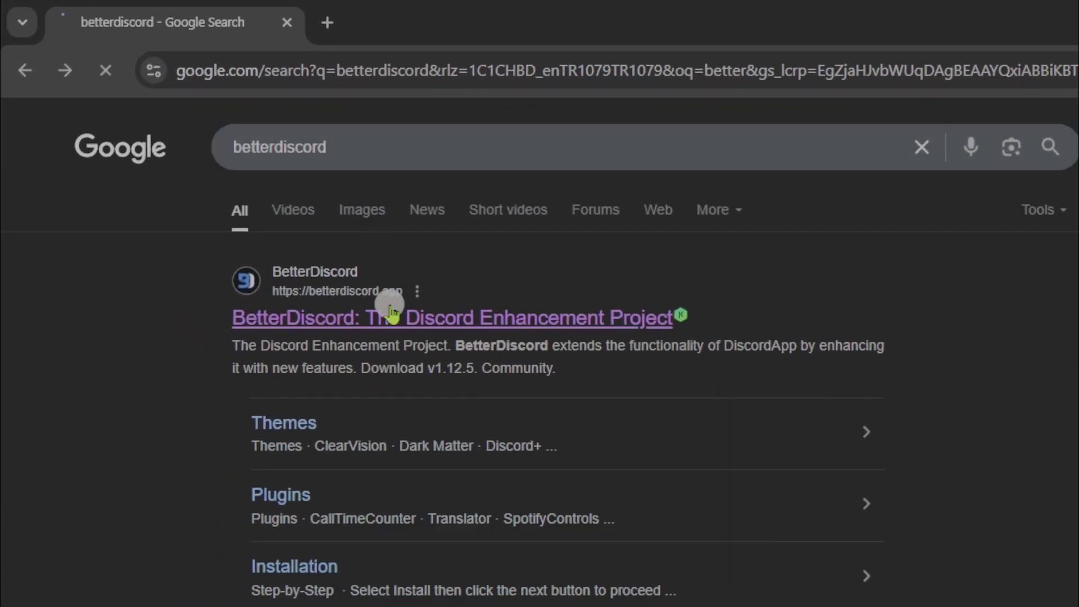
pyautogui.click(390, 316)
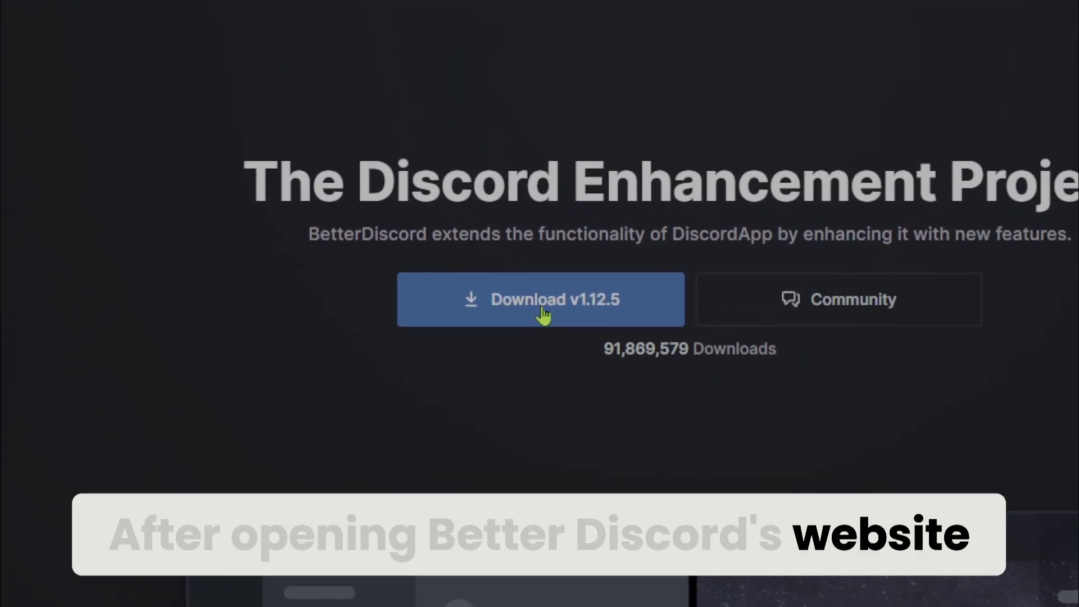
pyautogui.click(544, 312)
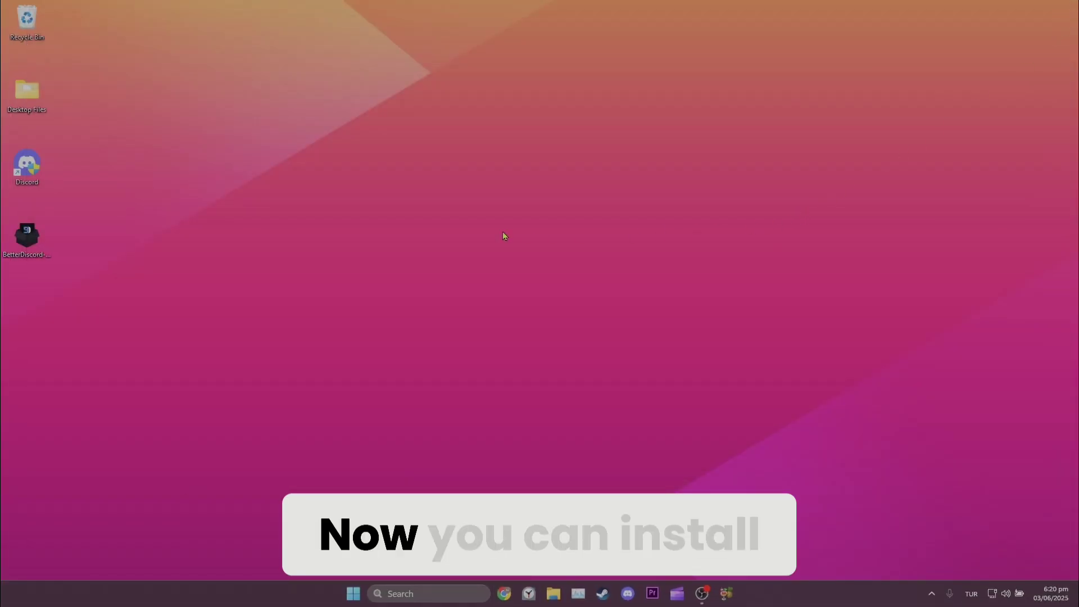
# Step: Place BetterDiscord-Windows.exe in the desktop centre and leave it deselected
pyautogui.moveTo(28, 232); pyautogui.dragTo(457, 245)
pyautogui.moveTo(448, 182); pyautogui.dragTo(506, 206)
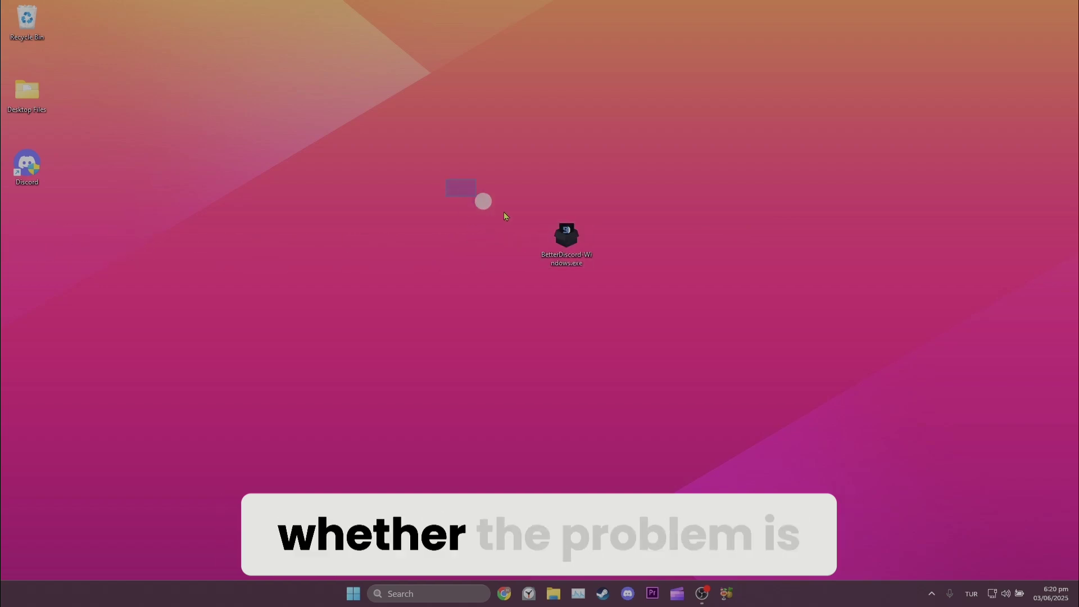
pyautogui.click(738, 319)
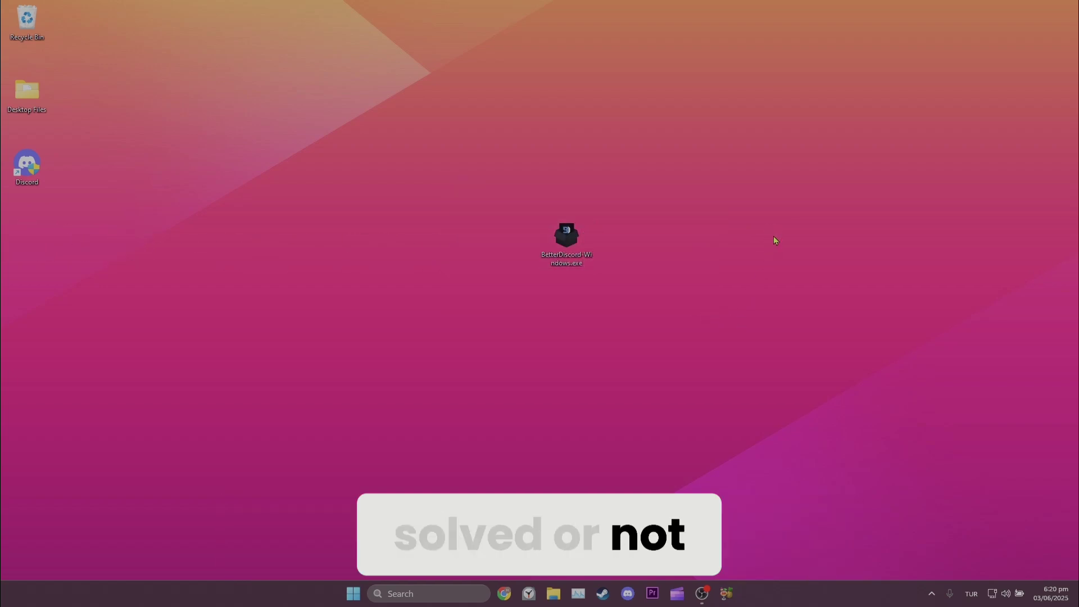